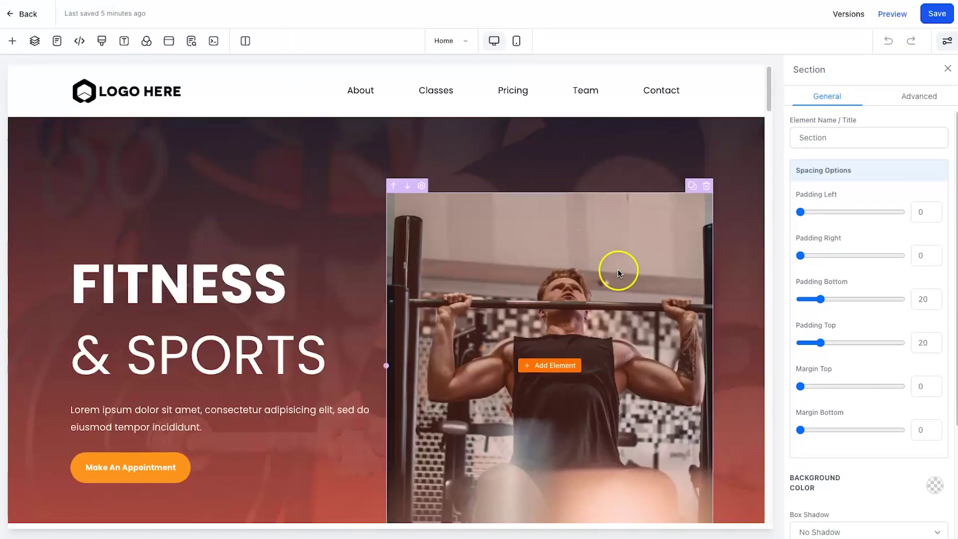
# - Scroll through all gym landing page sections and back up to the WELCOME TO DBCGYM section
pyautogui.scroll(-2, 615, 267)
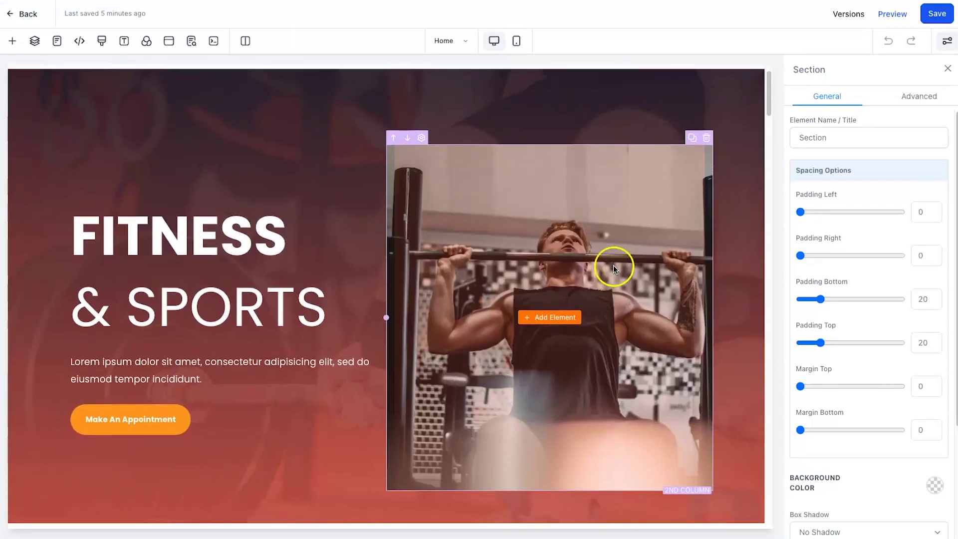
pyautogui.scroll(2, 613, 266)
pyautogui.scroll(-10, 571, 240)
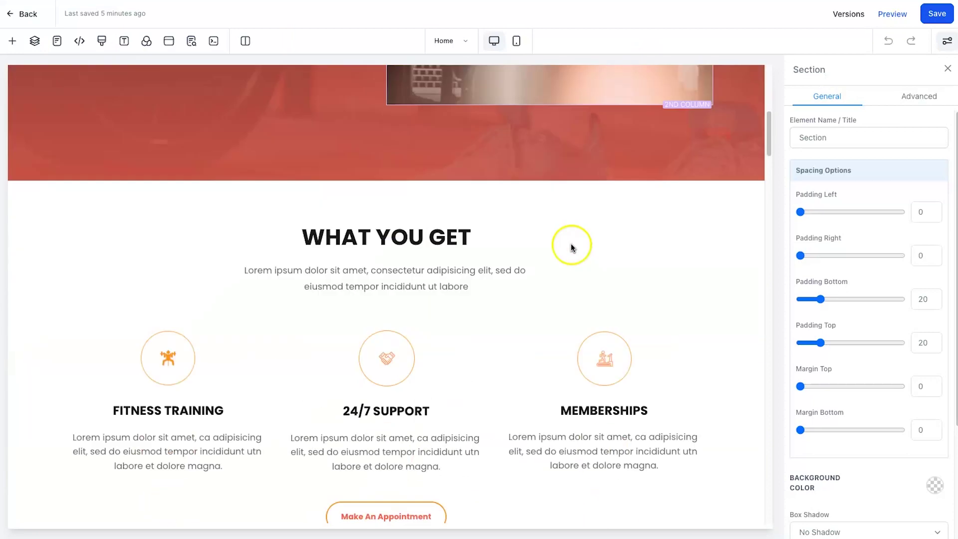
pyautogui.scroll(-15, 571, 250)
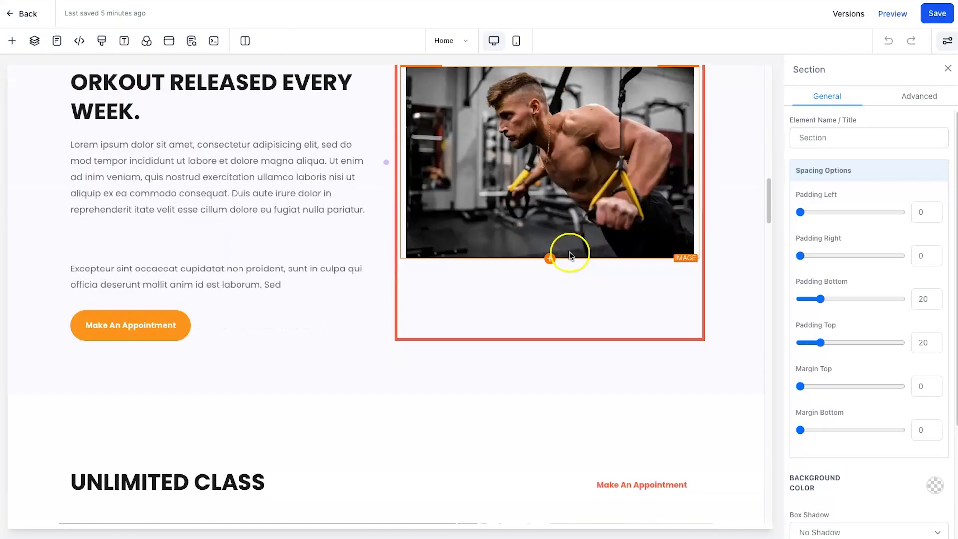
pyautogui.scroll(-15, 571, 263)
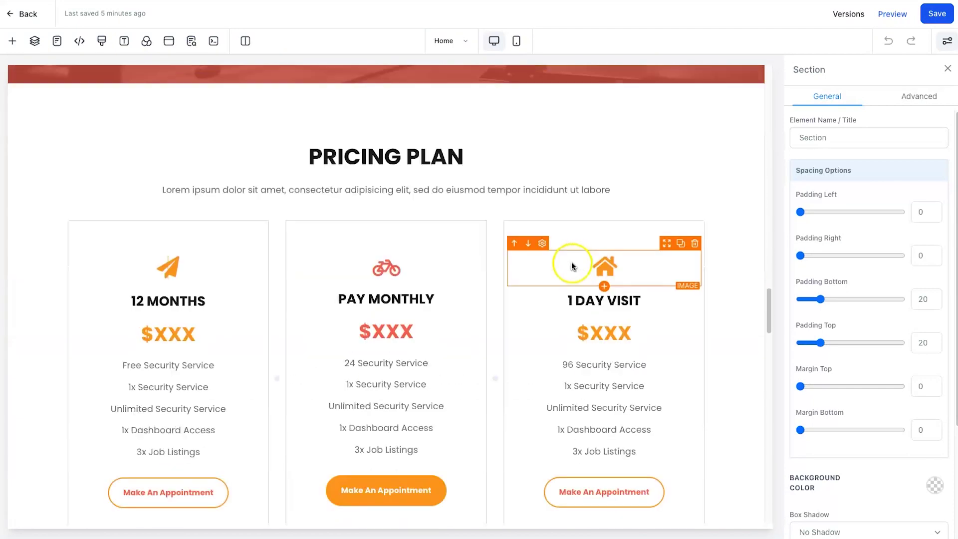
pyautogui.scroll(-18, 570, 267)
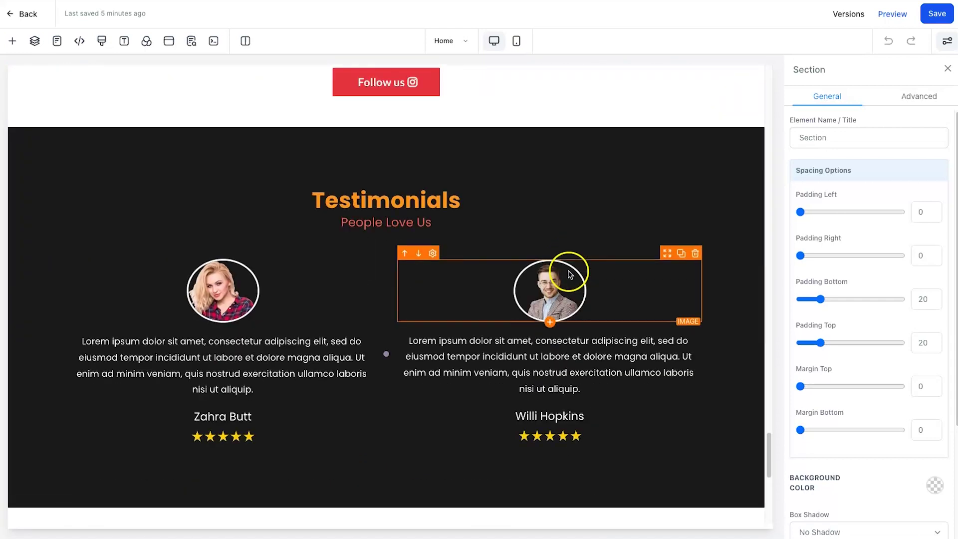
pyautogui.scroll(10, 567, 278)
pyautogui.scroll(15, 565, 270)
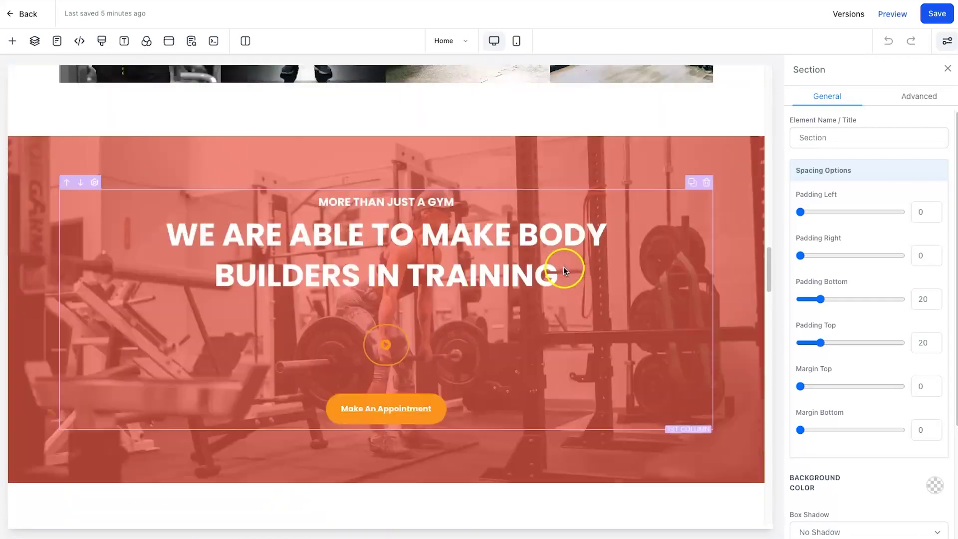
pyautogui.scroll(1, 561, 272)
pyautogui.scroll(-5, 561, 271)
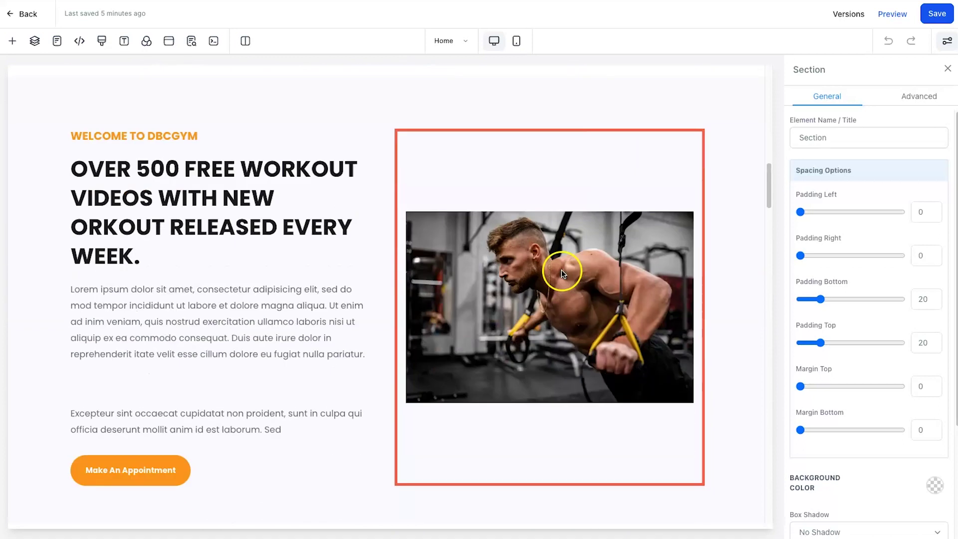
pyautogui.scroll(1, 366, 95)
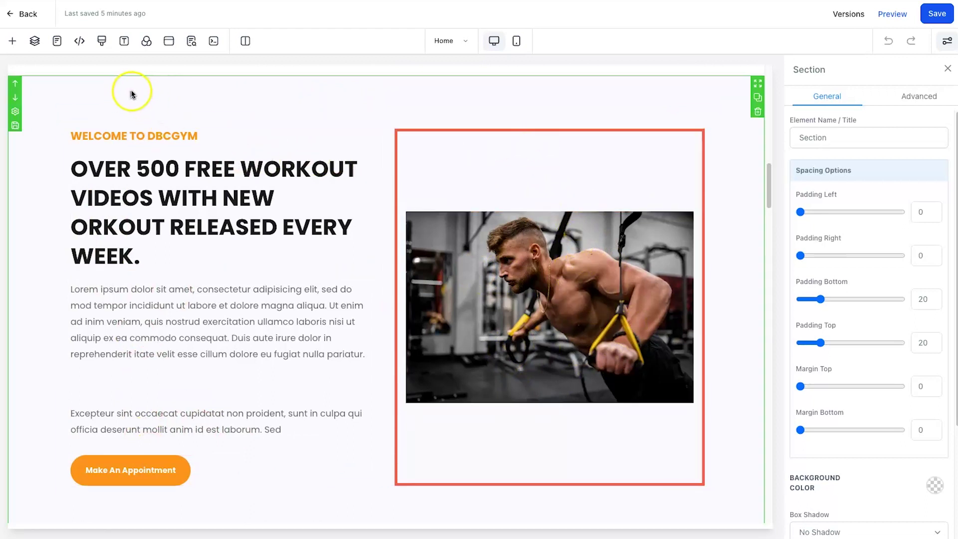
# - Add an Image Slider from the Media elements into the welcome section's photo column
pyautogui.click(12, 42)
pyautogui.scroll(-2, 229, 318)
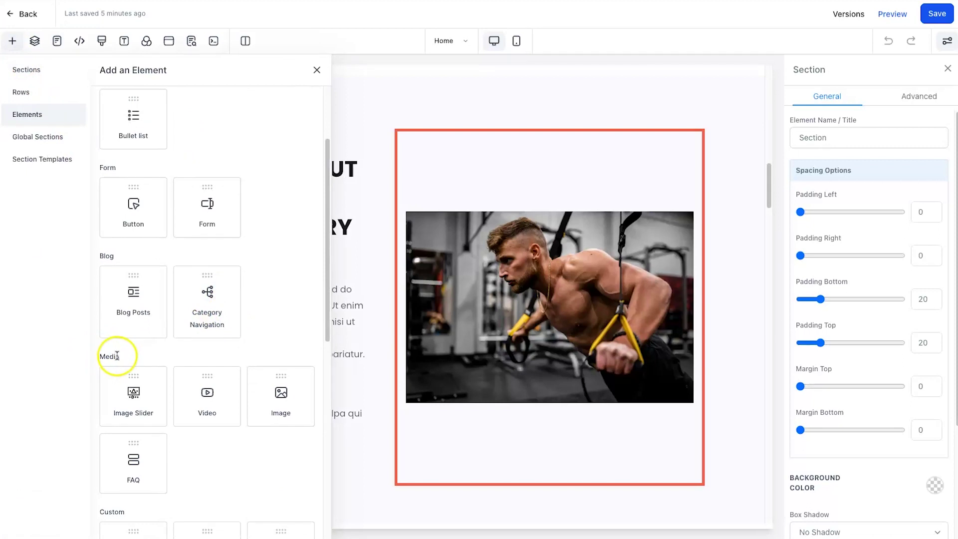
pyautogui.moveTo(127, 404); pyautogui.dragTo(618, 294)
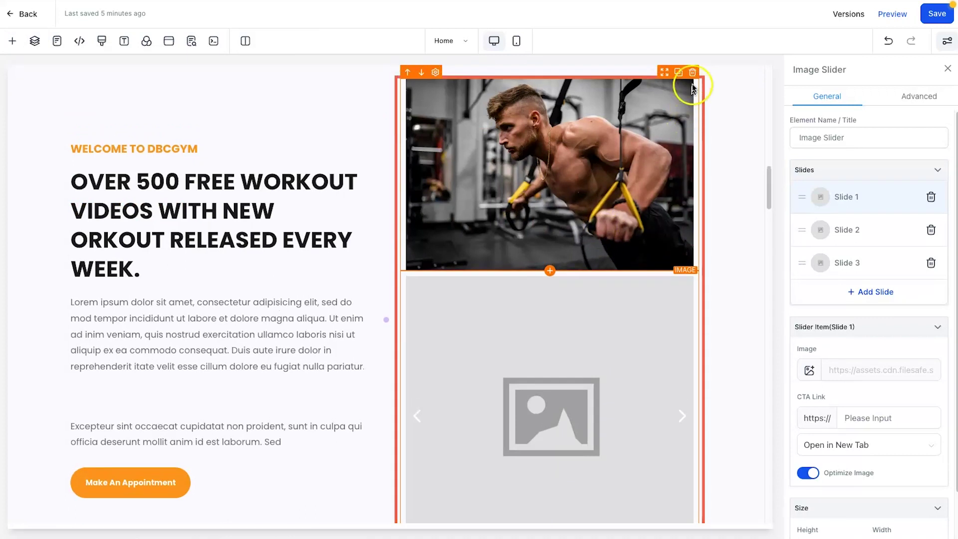
# - Delete the static workout photo and select the new image slider
pyautogui.click(693, 80)
pyautogui.click(693, 79)
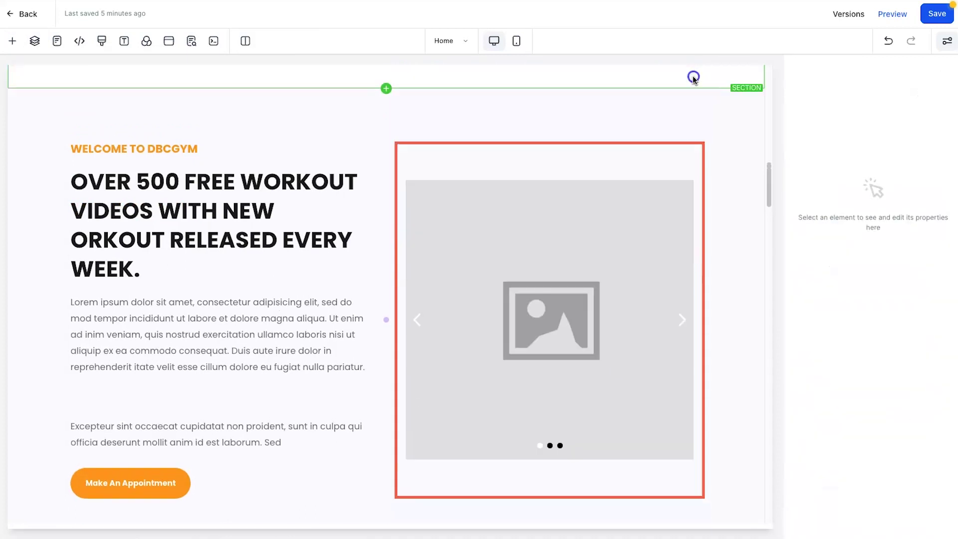
pyautogui.click(555, 266)
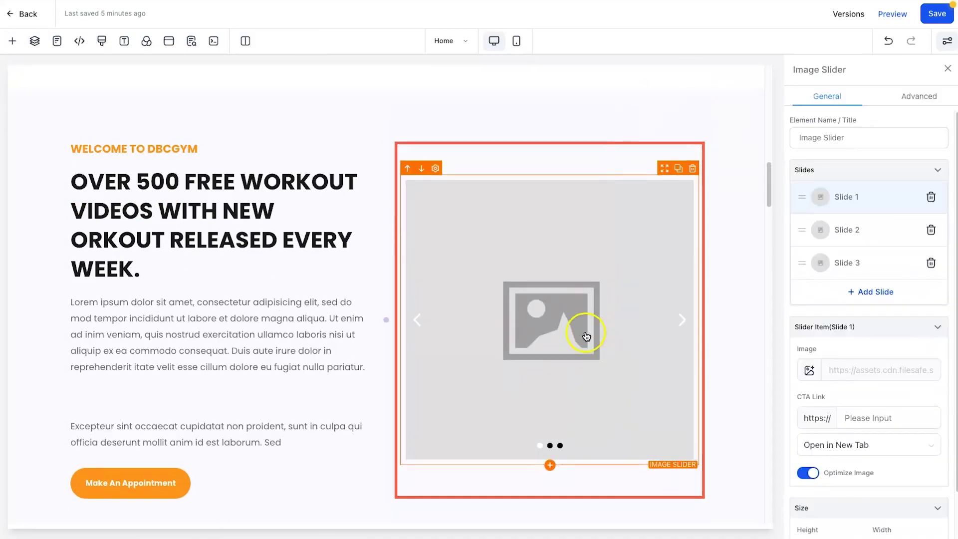
pyautogui.click(842, 232)
pyautogui.click(841, 211)
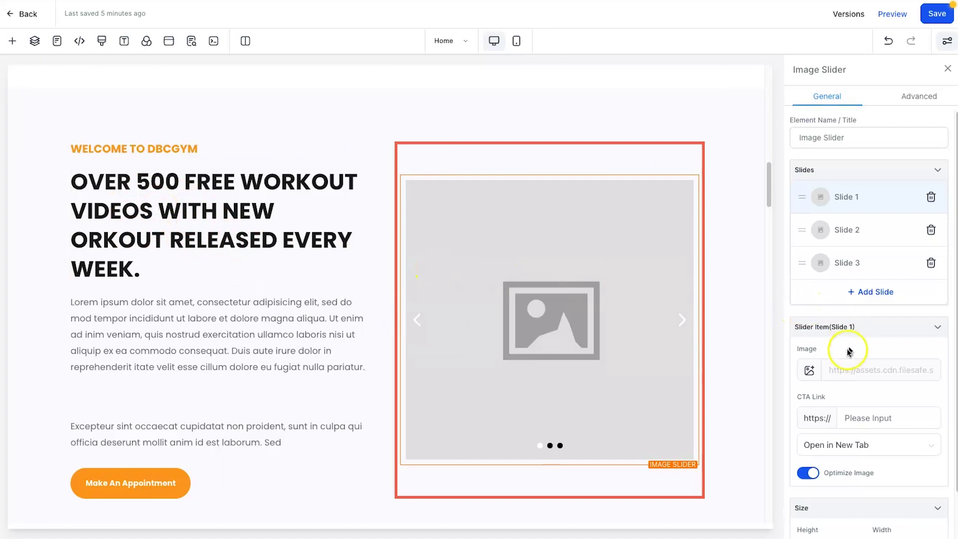
# - Put the HIIT TRAINING image (1.png) on slide 1 and scroll down to the slider's Size settings
pyautogui.click(812, 371)
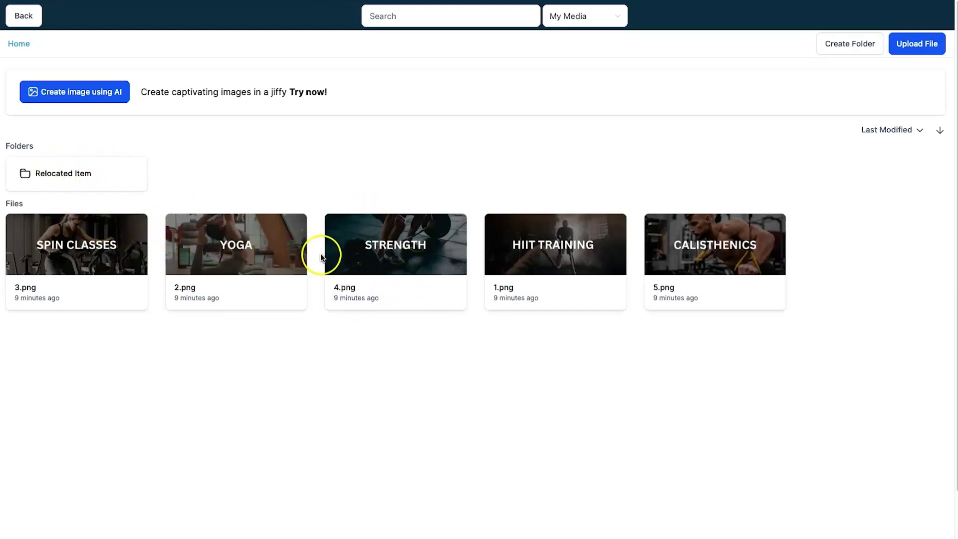
pyautogui.click(581, 247)
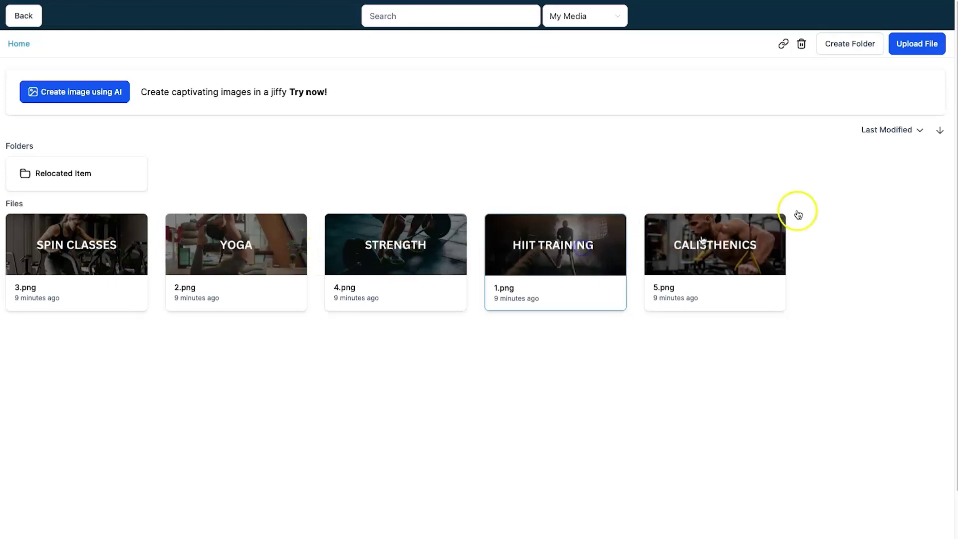
pyautogui.doubleClick(587, 243)
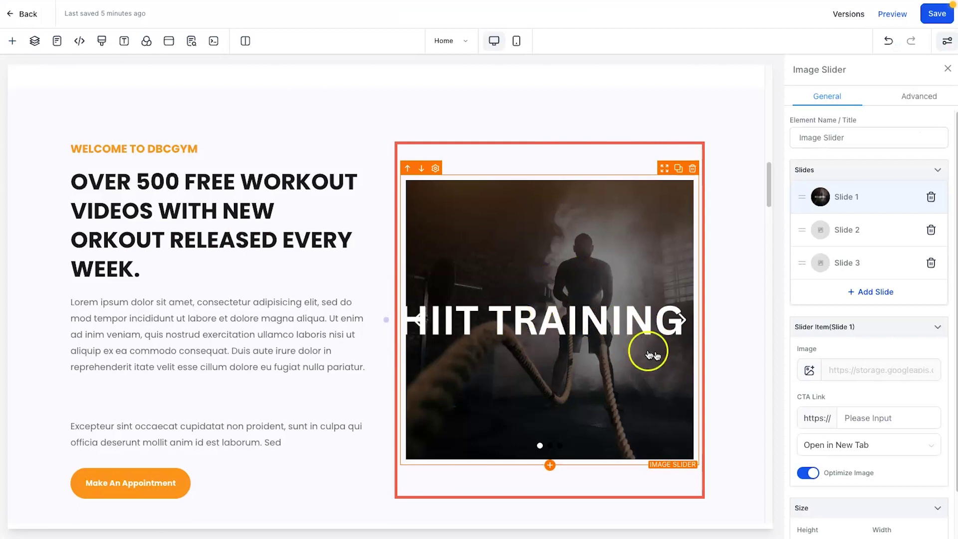
pyautogui.scroll(-1, 829, 394)
pyautogui.scroll(-1, 542, 359)
pyautogui.scroll(-1, 893, 320)
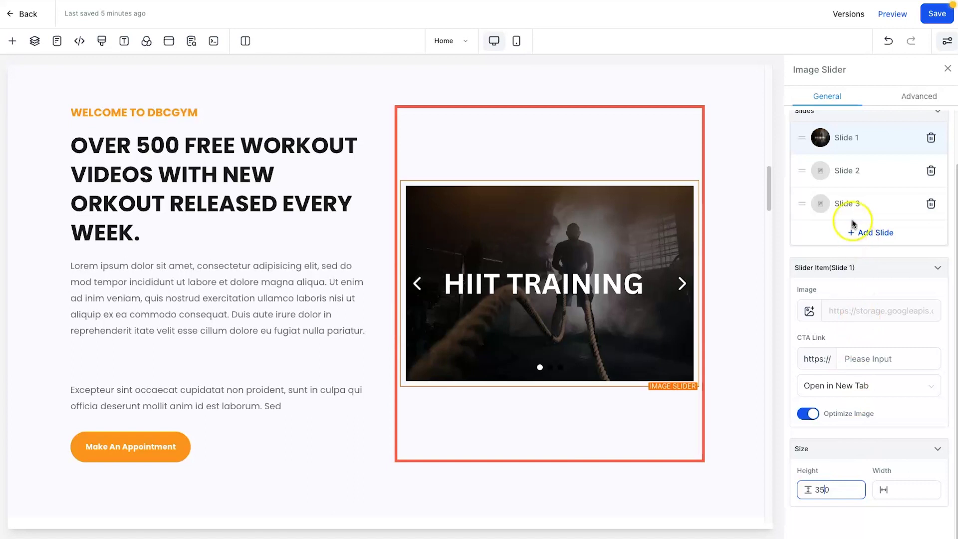
# - Assign the YOGA image to slide 2 and the SPIN CLASSES image to slide 3
pyautogui.click(848, 171)
pyautogui.click(809, 311)
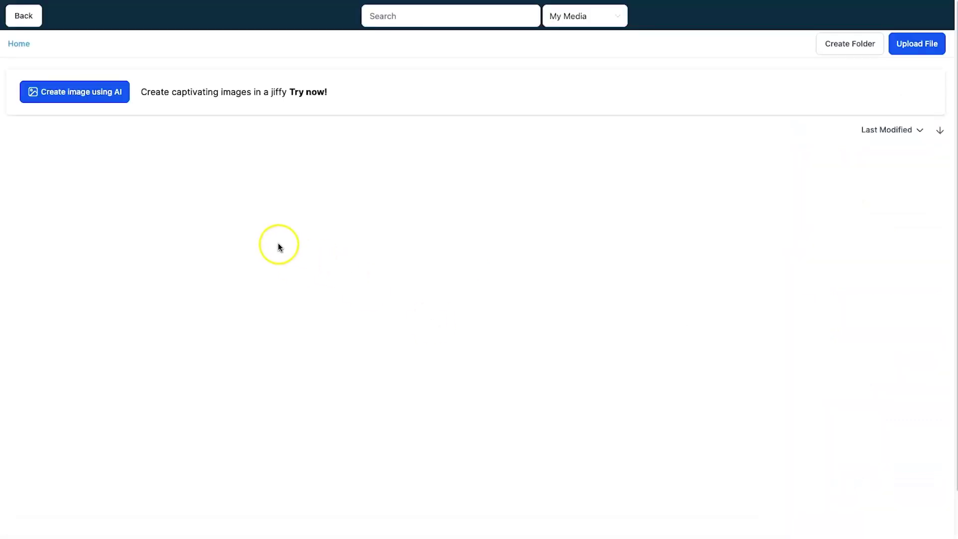
pyautogui.click(249, 251)
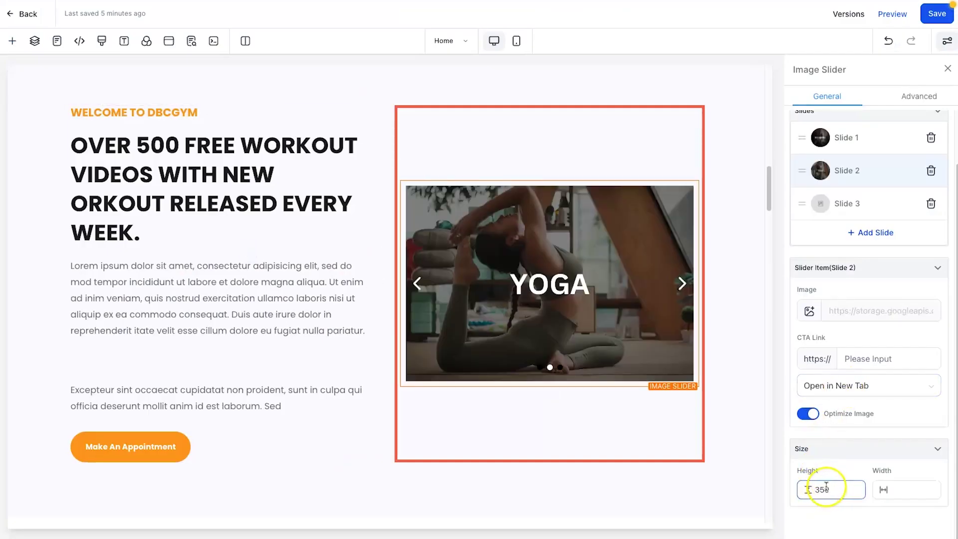
pyautogui.click(846, 203)
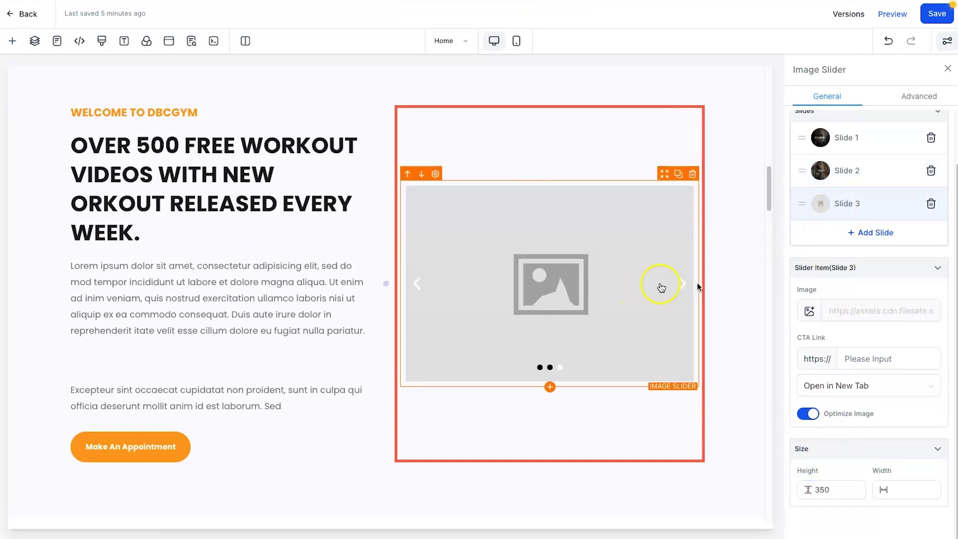
pyautogui.click(810, 311)
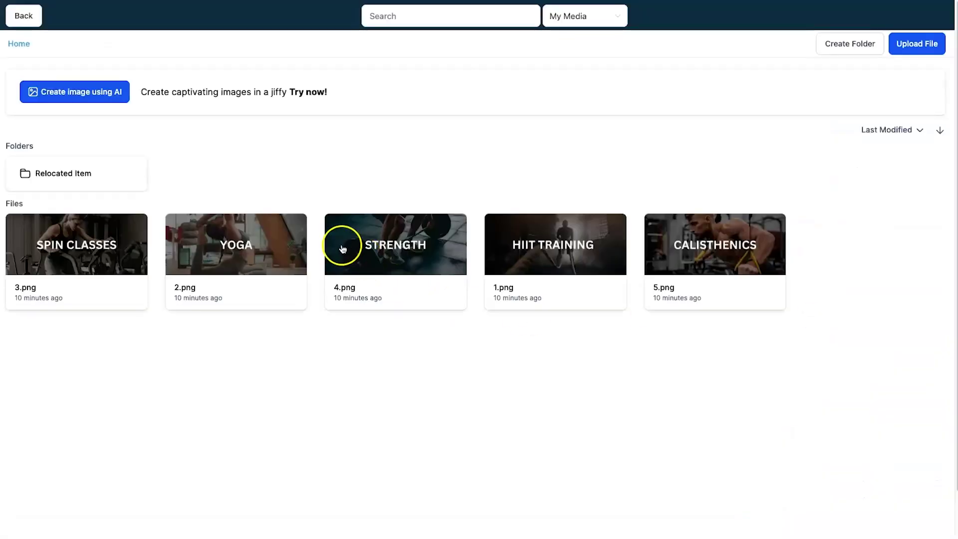
pyautogui.click(66, 251)
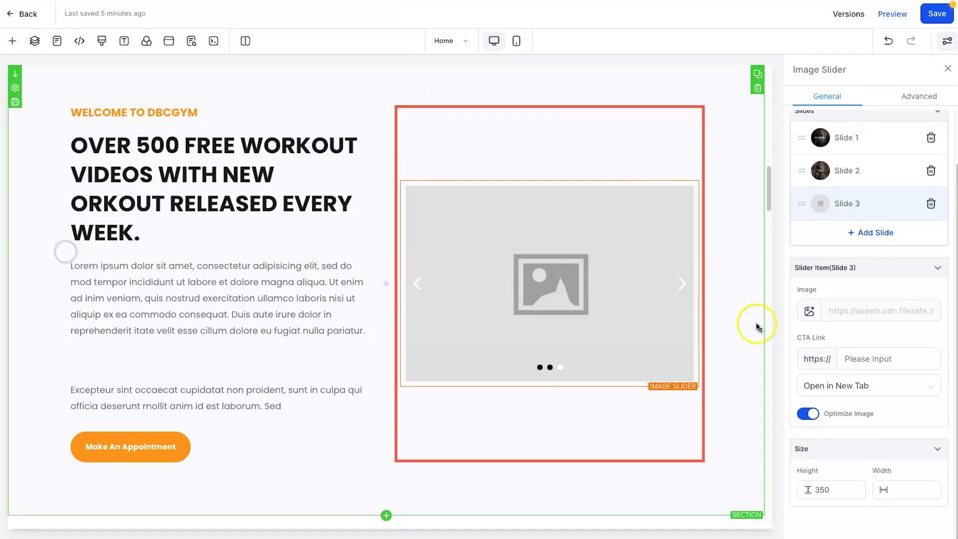
# - Add slide 4 with the STRENGTH image and slide 5 with the CALISTHENICS image
pyautogui.click(858, 236)
pyautogui.click(850, 242)
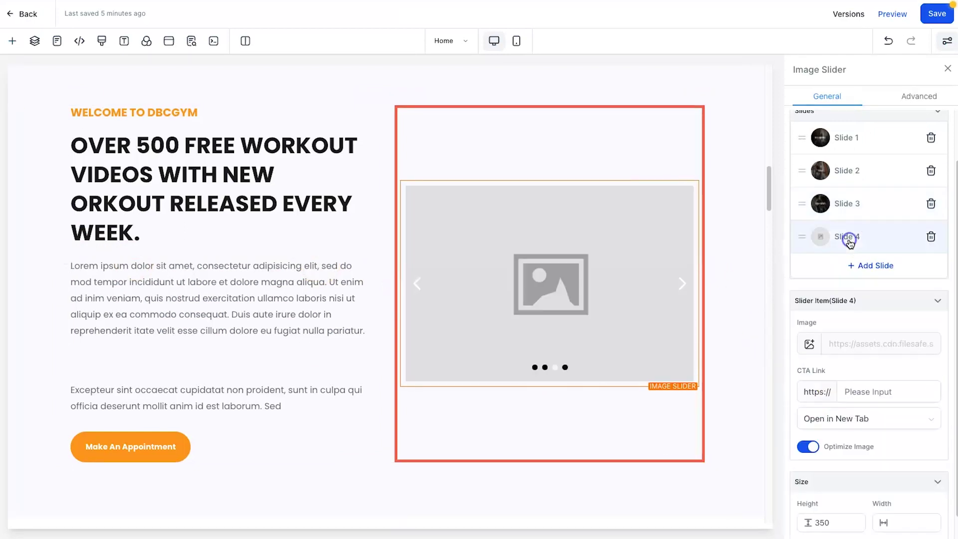
pyautogui.click(809, 344)
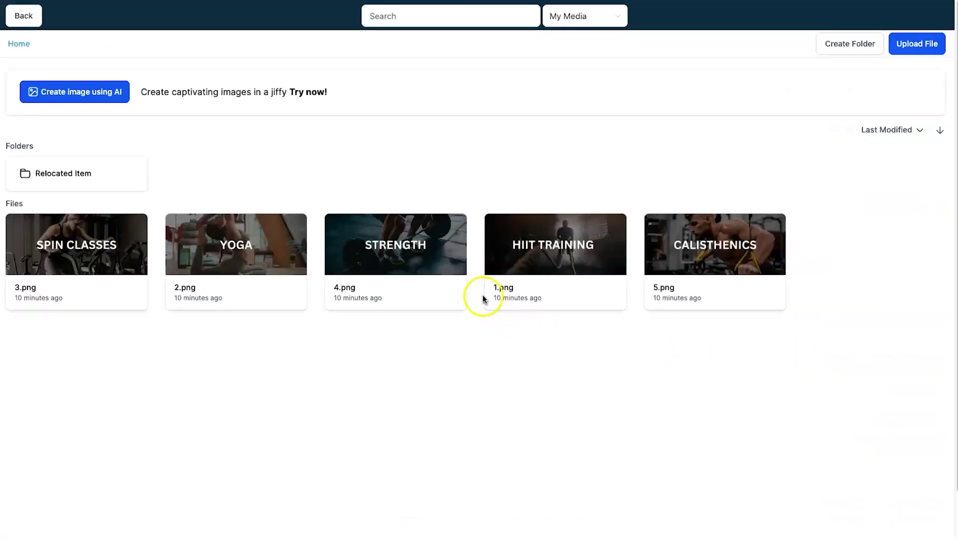
pyautogui.click(421, 268)
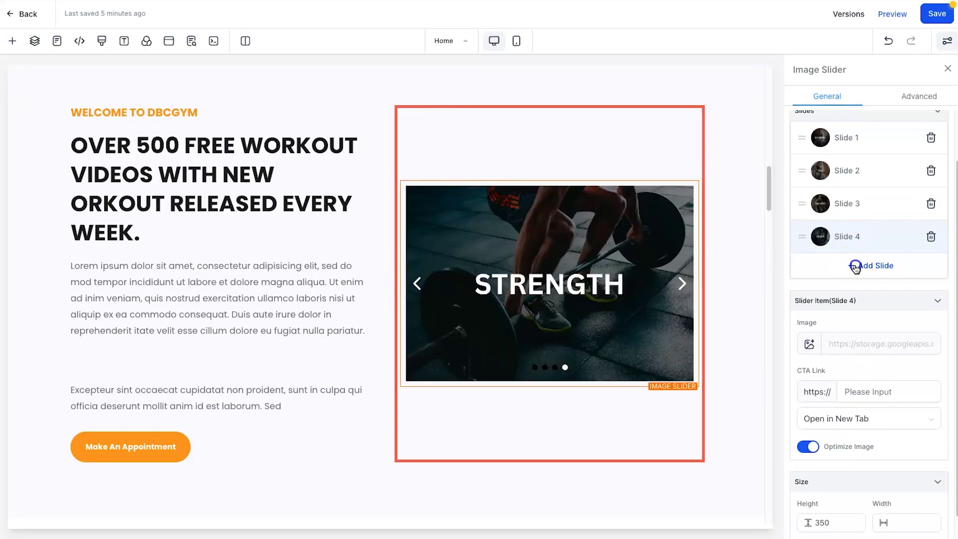
pyautogui.click(856, 265)
pyautogui.click(822, 269)
pyautogui.click(809, 377)
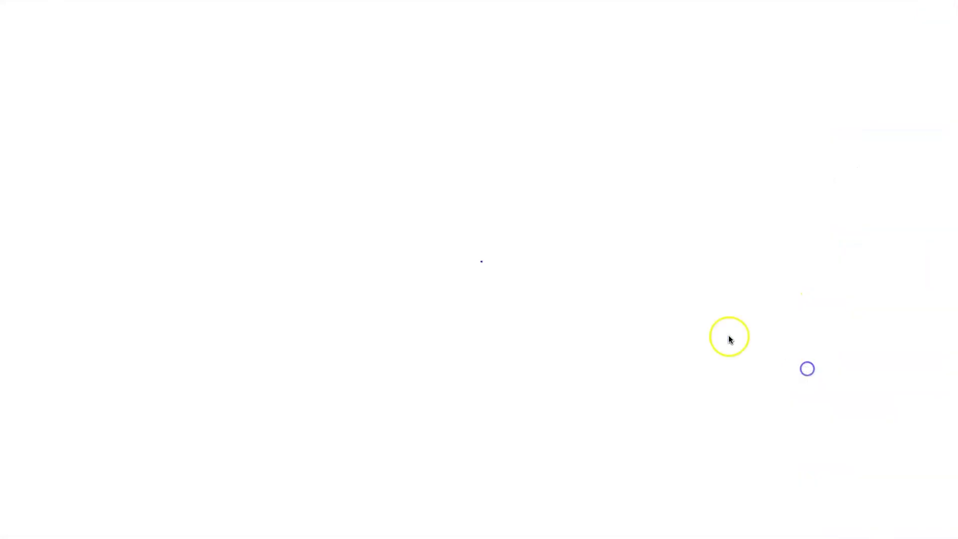
pyautogui.click(701, 249)
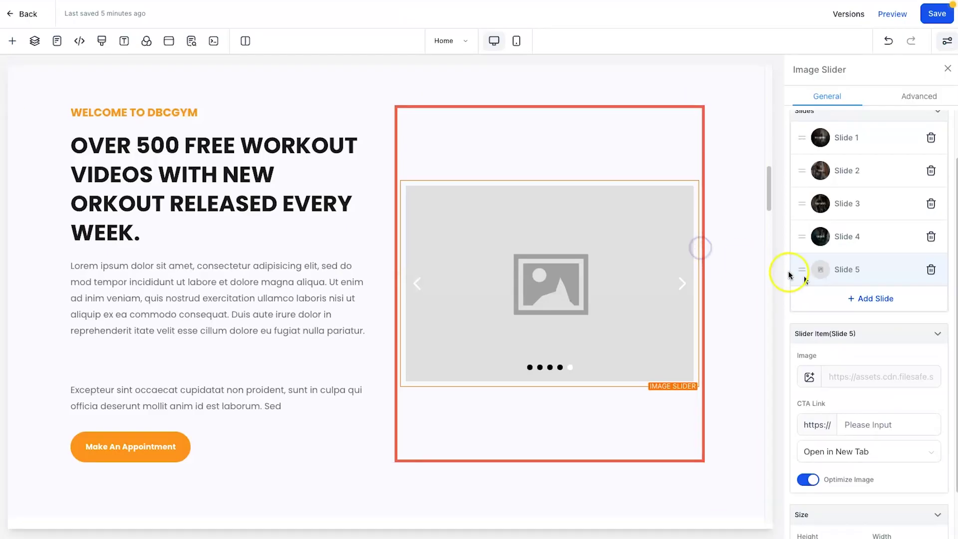
pyautogui.click(850, 419)
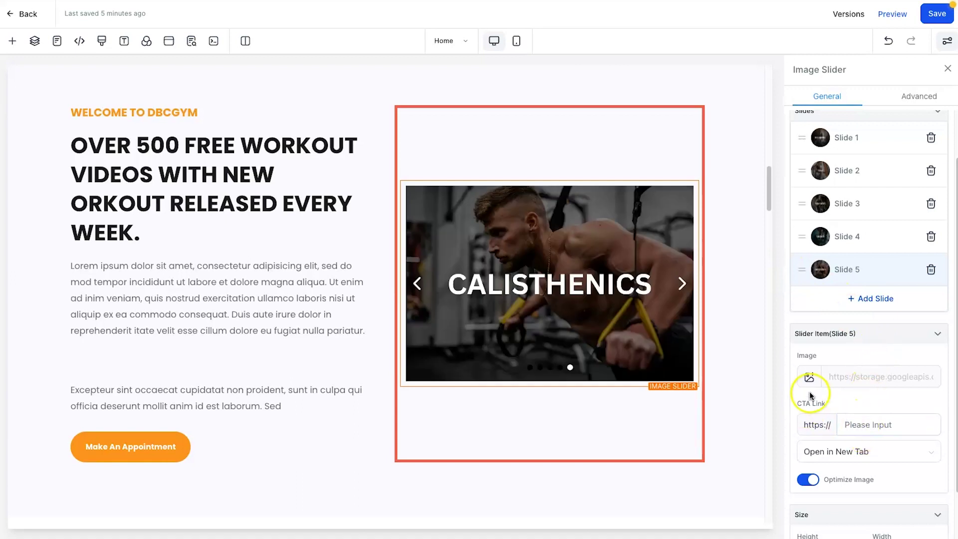
pyautogui.click(854, 141)
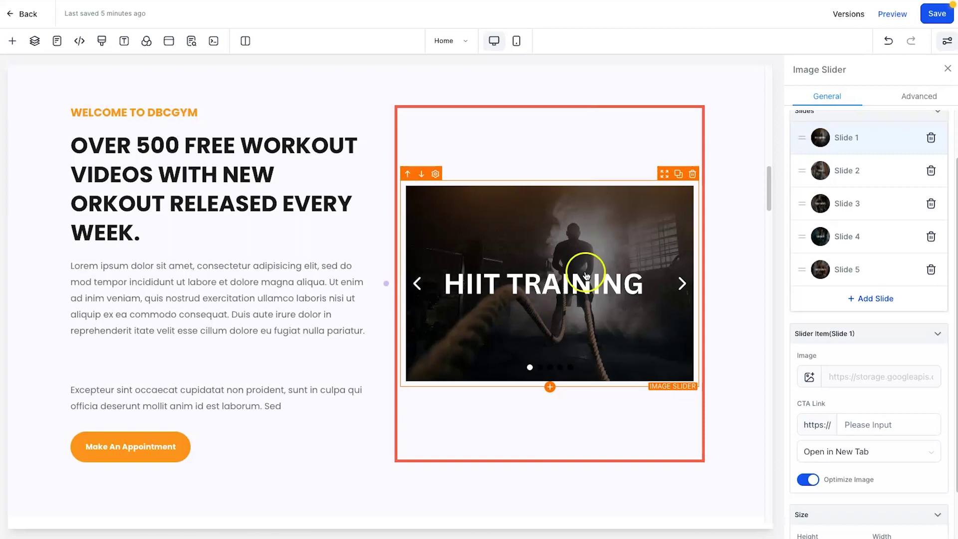
pyautogui.click(899, 419)
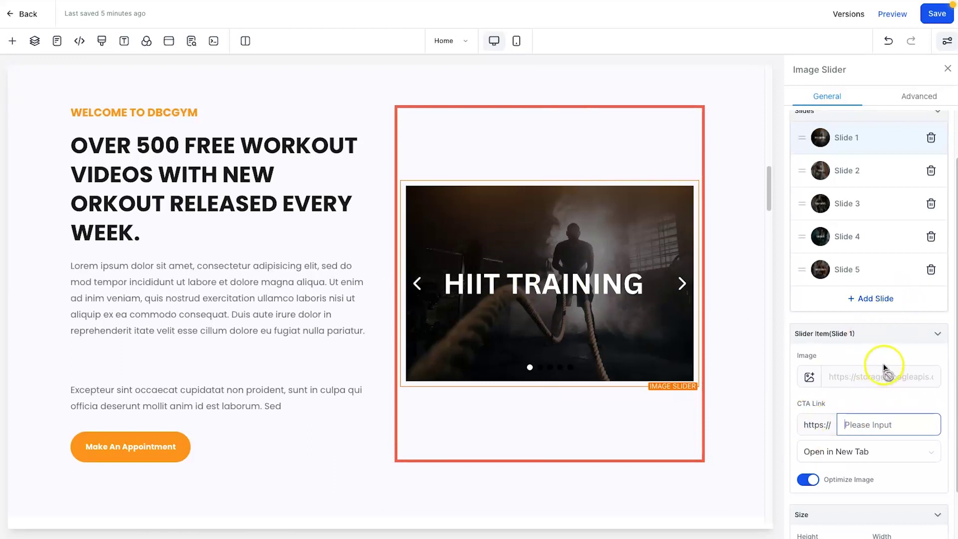
pyautogui.scroll(-2, 871, 425)
pyautogui.scroll(3, 872, 424)
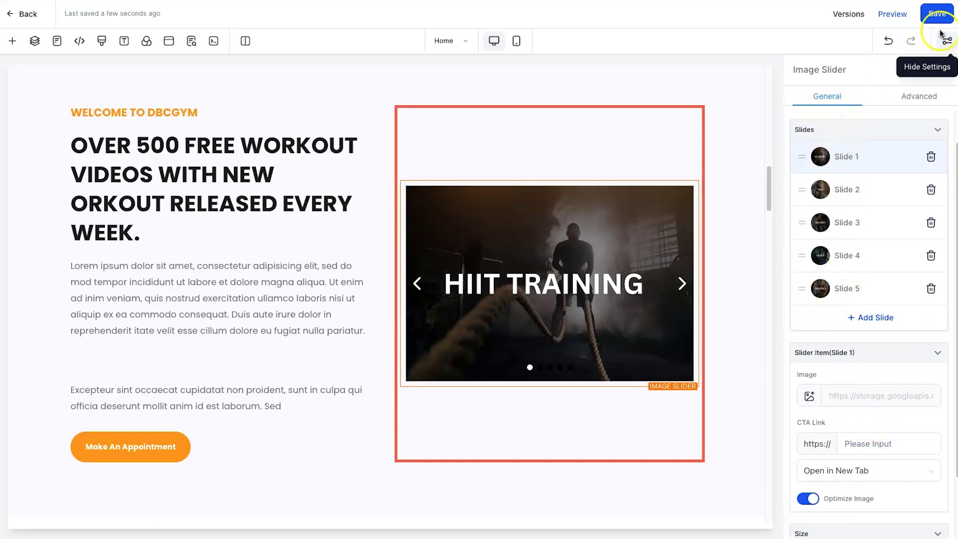
# - Save the page with the five-slide slider and launch its preview
pyautogui.click(939, 14)
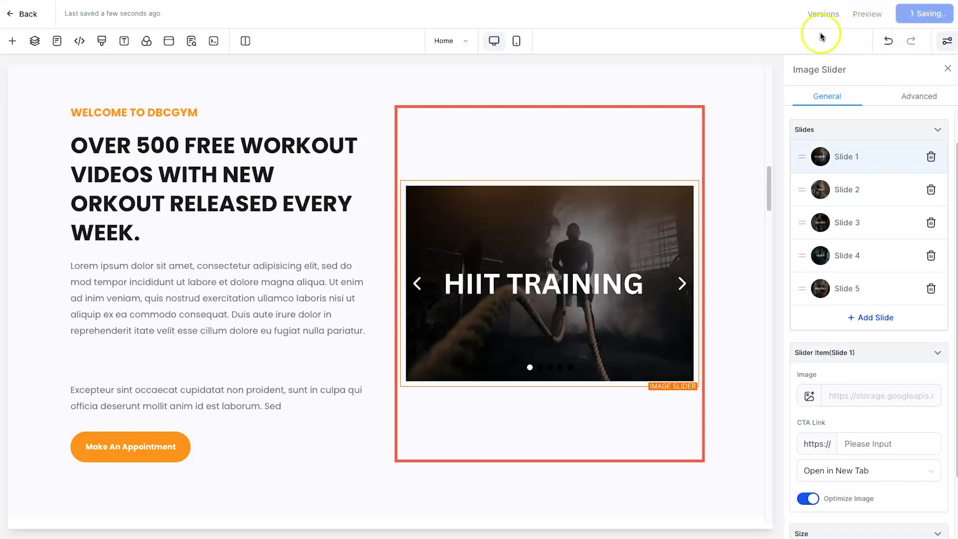
pyautogui.click(893, 15)
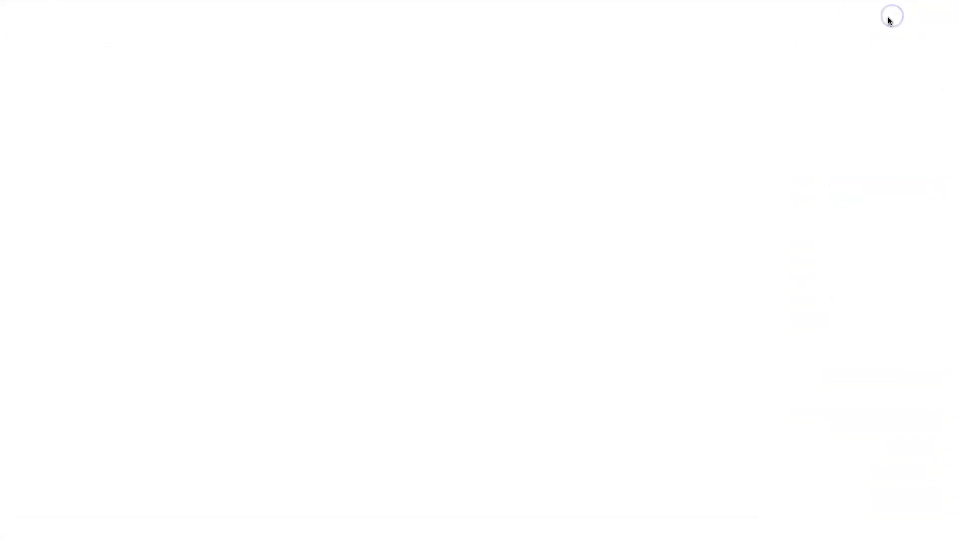
# - Page the preview's welcome slider through HIIT TRAINING, SPIN CLASSES, CALISTHENICS, STRENGTH and YOGA slides
pyautogui.scroll(-9, 306, 242)
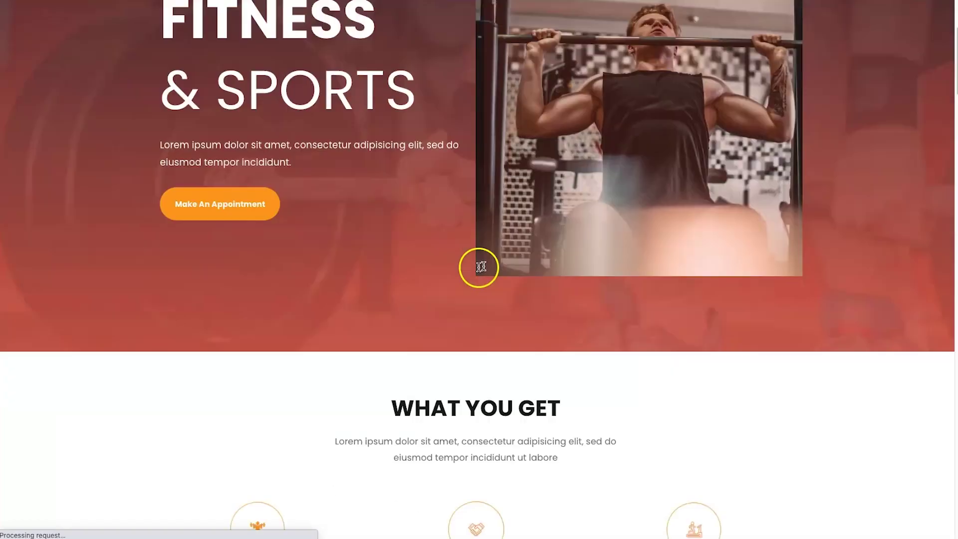
pyautogui.scroll(5, 530, 270)
pyautogui.scroll(-12, 530, 270)
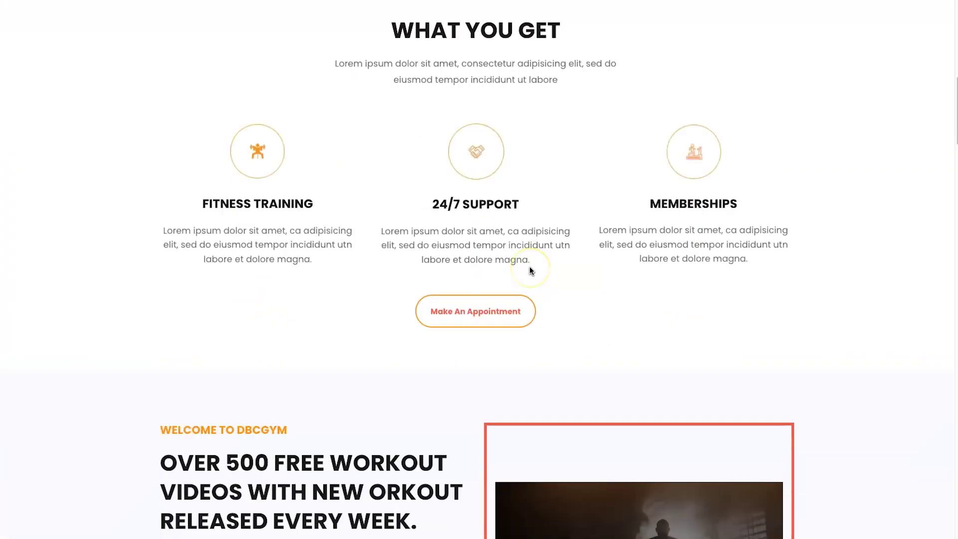
pyautogui.scroll(-1, 530, 269)
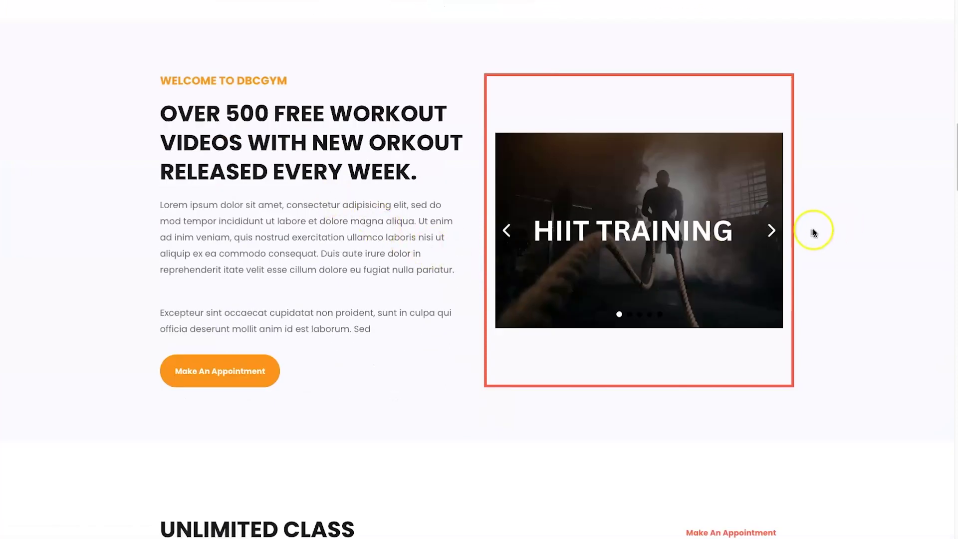
pyautogui.click(779, 233)
pyautogui.click(779, 233)
pyautogui.click(778, 233)
pyautogui.click(779, 233)
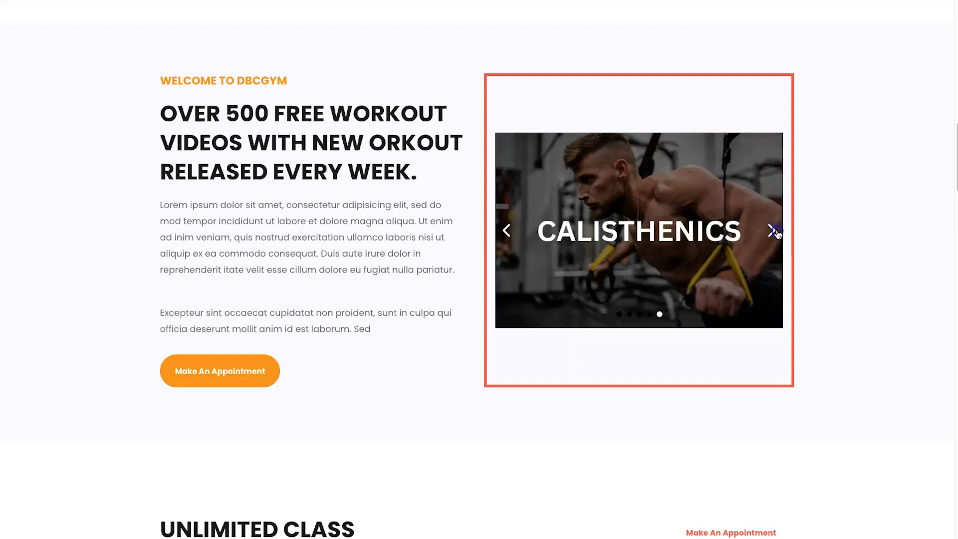
pyautogui.click(779, 233)
pyautogui.click(779, 233)
pyautogui.click(779, 233)
pyautogui.click(780, 232)
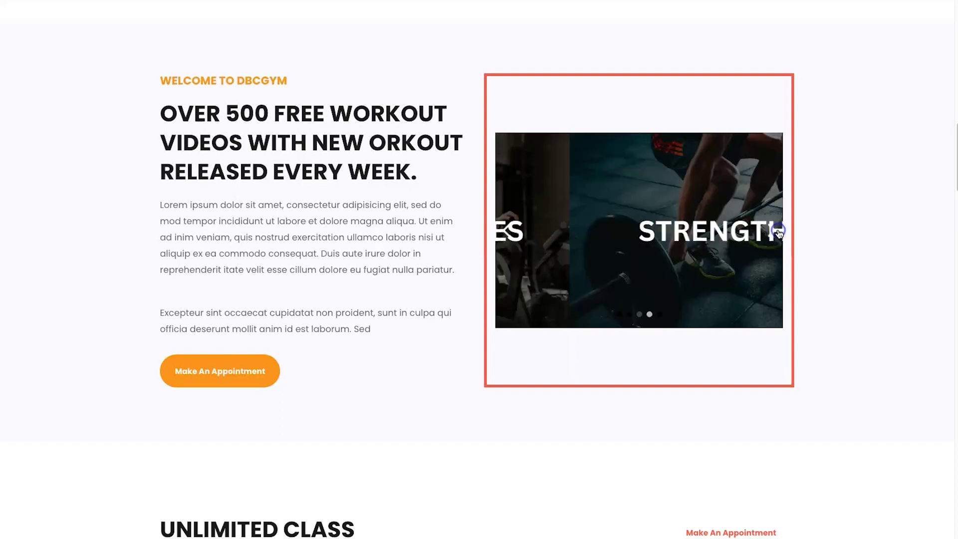
pyautogui.click(761, 237)
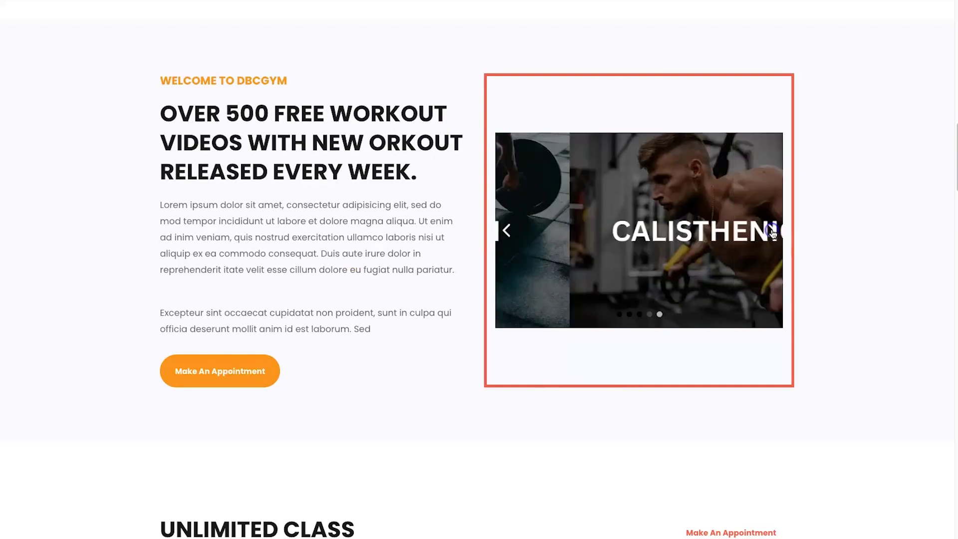
pyautogui.click(773, 233)
pyautogui.click(773, 233)
pyautogui.click(628, 228)
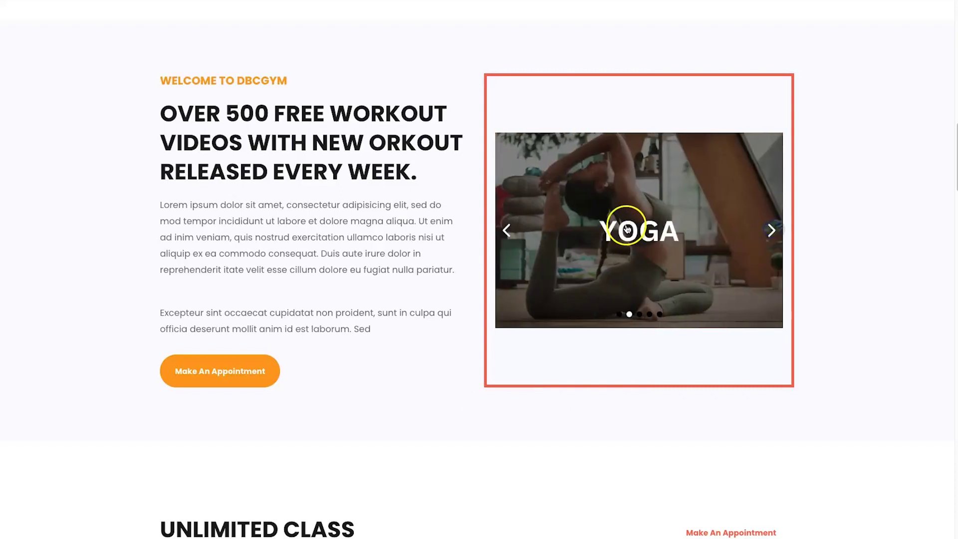